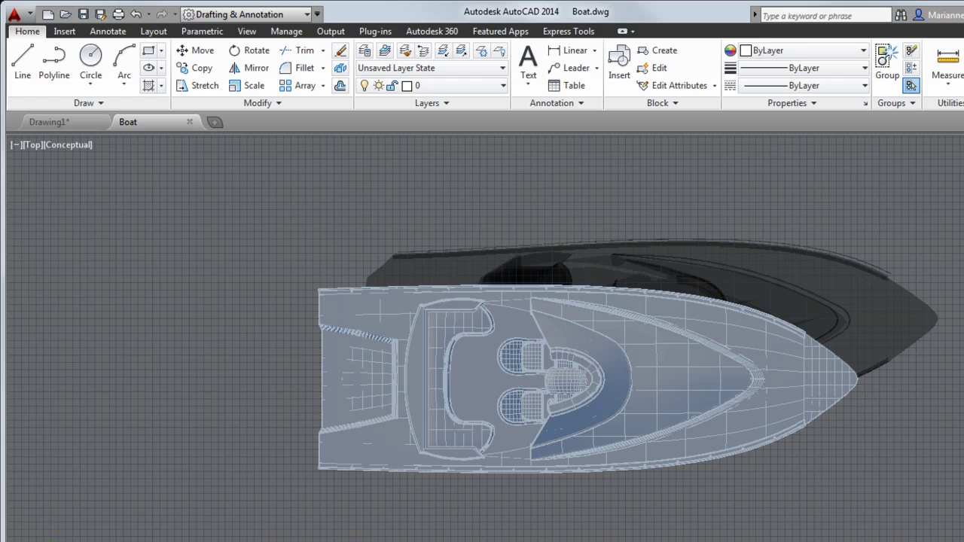
Step: Review the viewport, view and visual style menus, then show the boat in SW Isometric
click(15, 145)
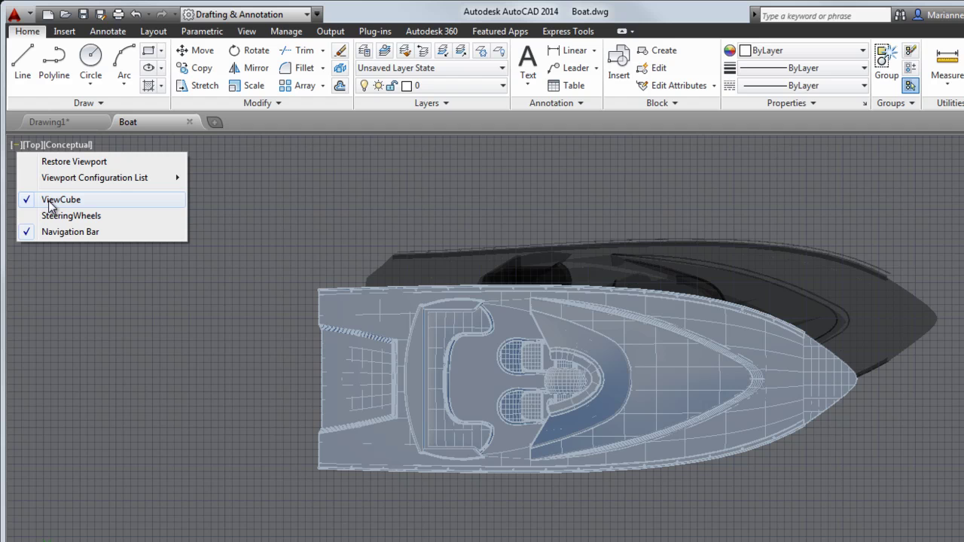
click(34, 145)
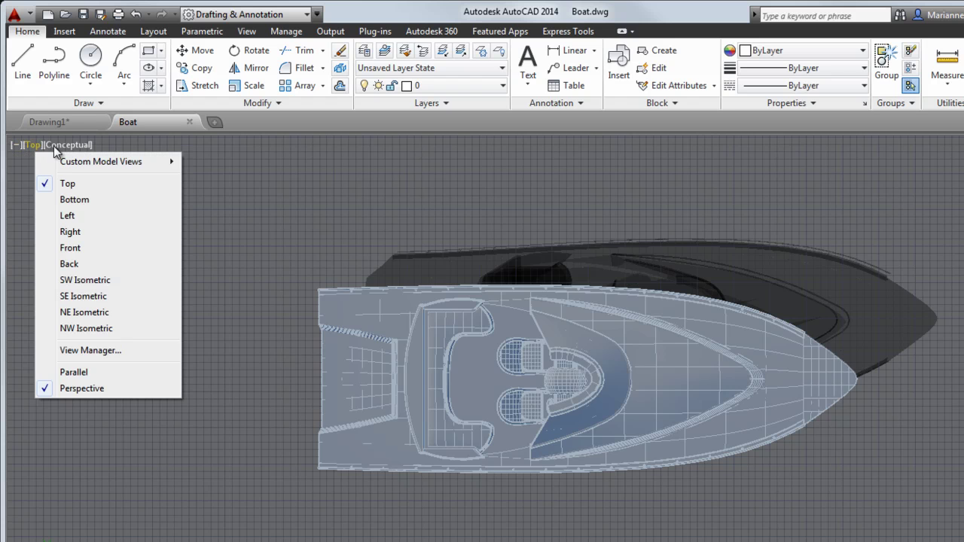
click(69, 144)
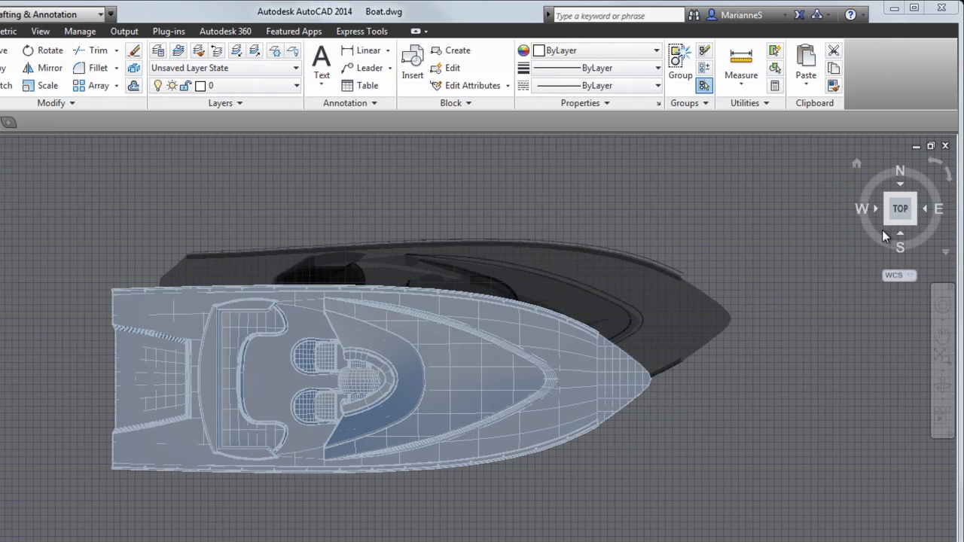
click(887, 223)
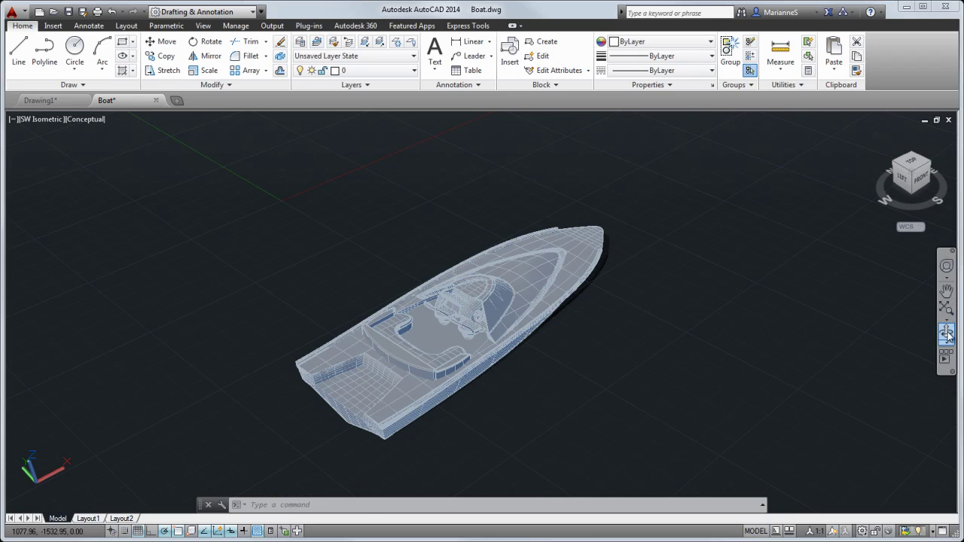
Step: Switch to the section.dwg drawing of the gabled building
click(952, 373)
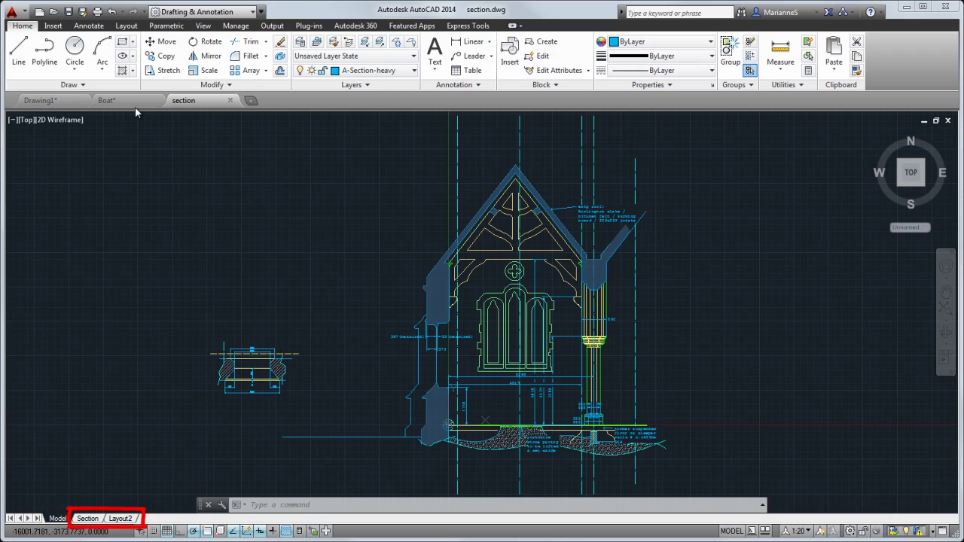
Step: Display the Section layout of section.dwg
click(87, 518)
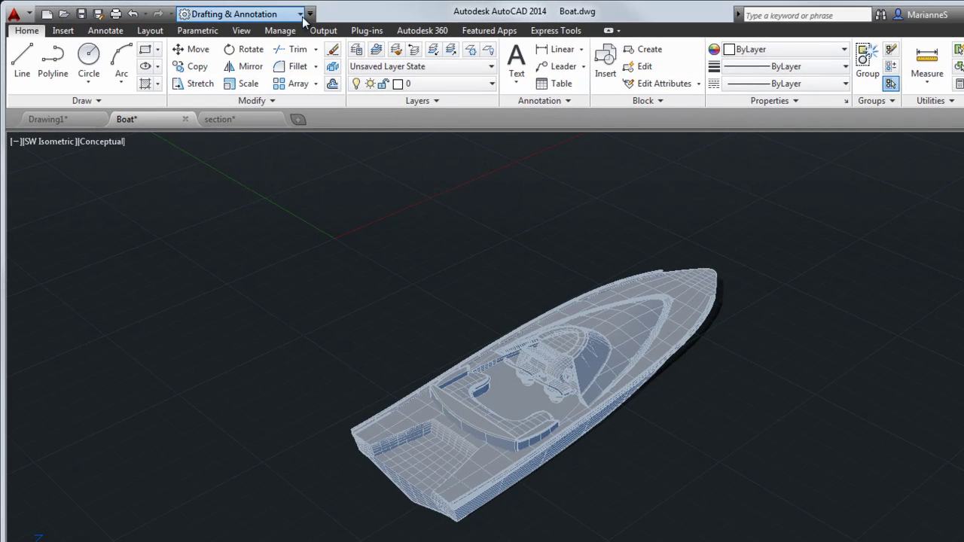
Step: Choose the 3D Modeling workspace from the Quick Access dropdown and bring up the application menu
click(301, 15)
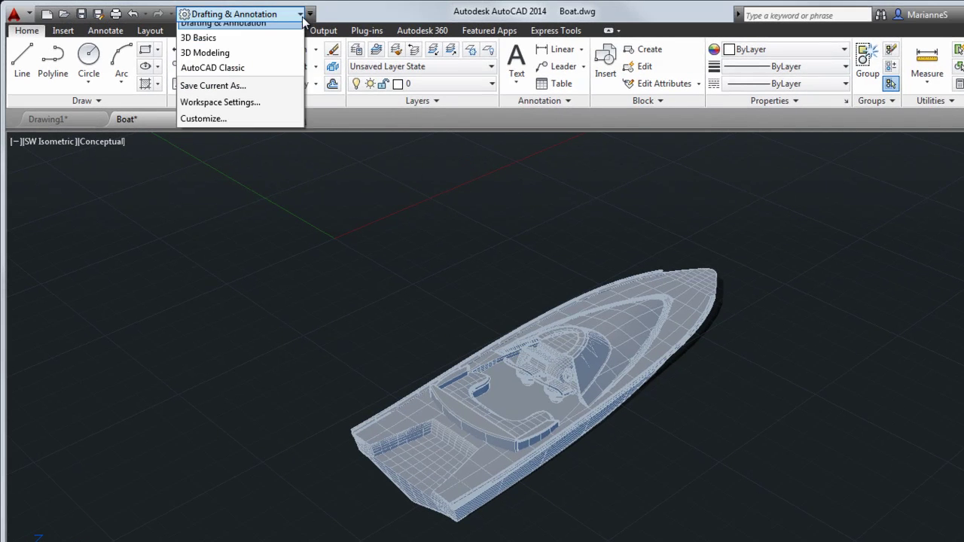
click(291, 60)
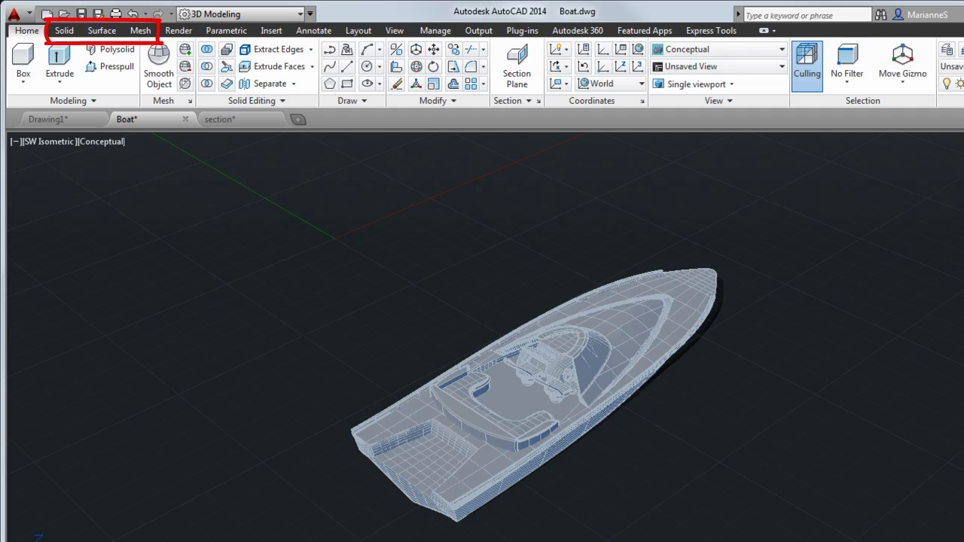
click(32, 14)
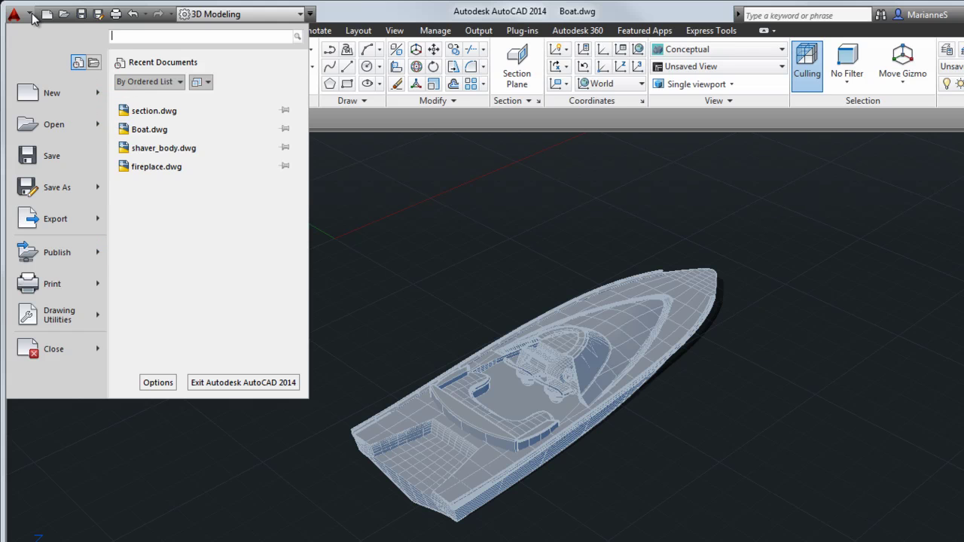
Step: Search commands for 'view', dismiss the results, and preview the file tab's drawing options
text(view)
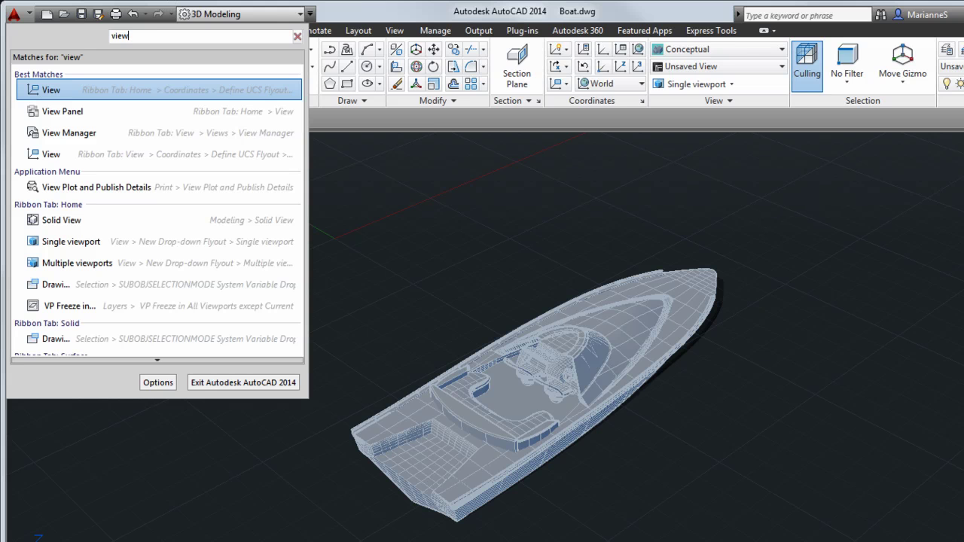
key(Escape)
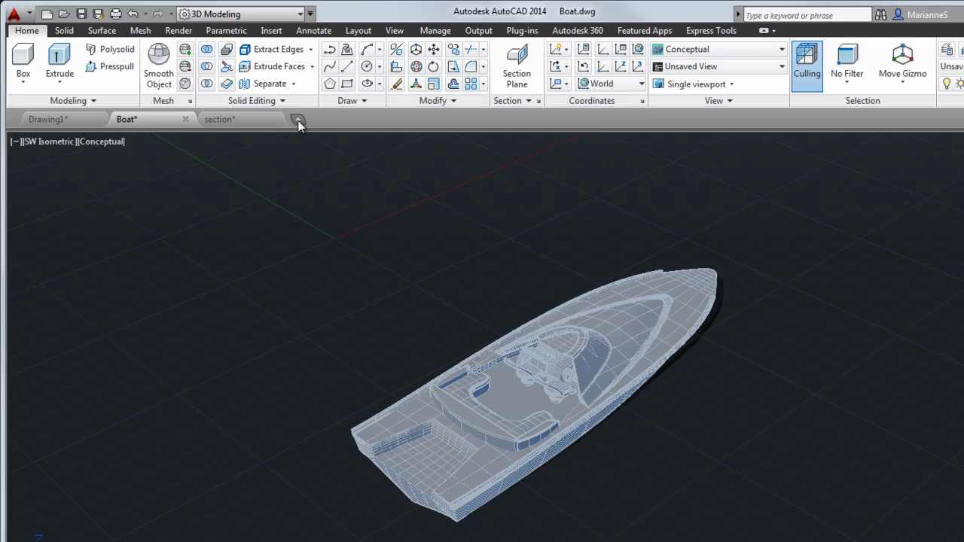
right_click(298, 122)
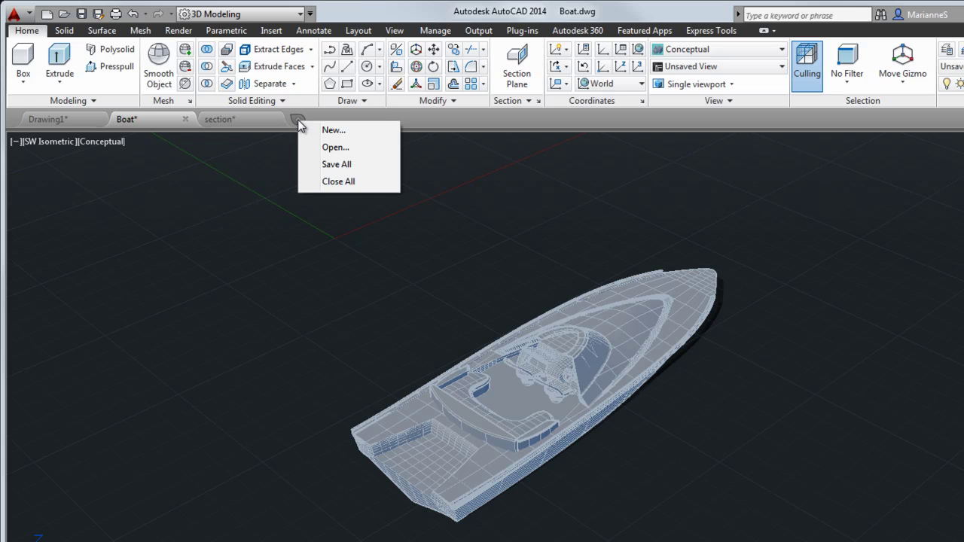
click(349, 271)
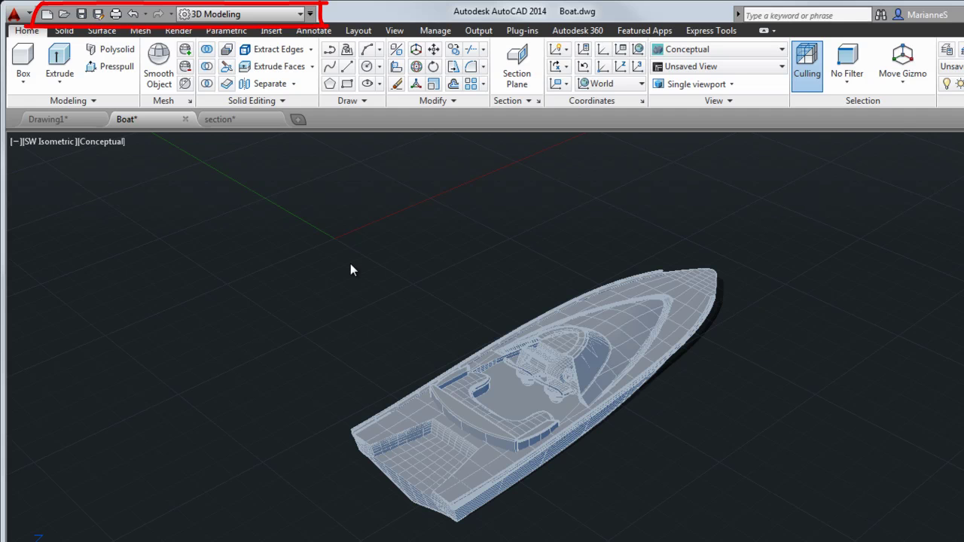
click(310, 14)
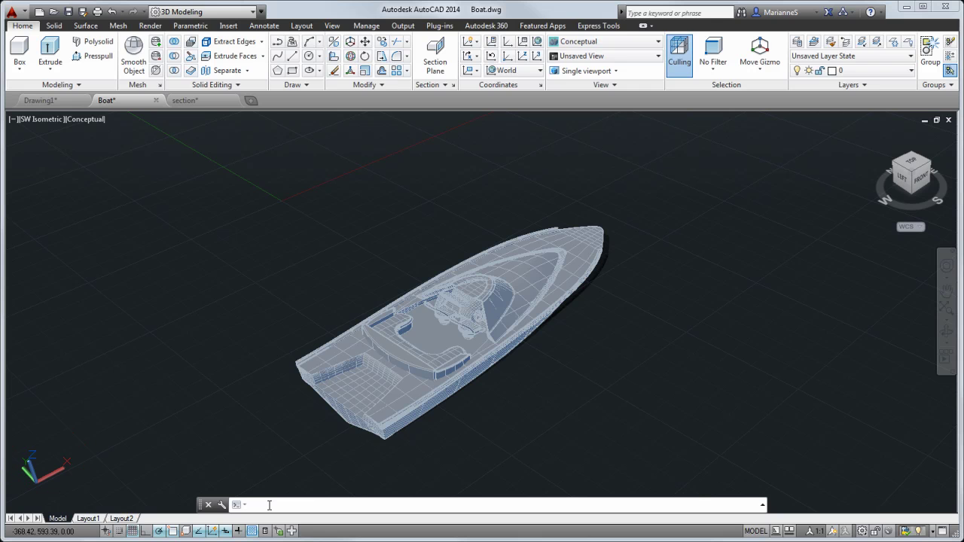
text(ARC)
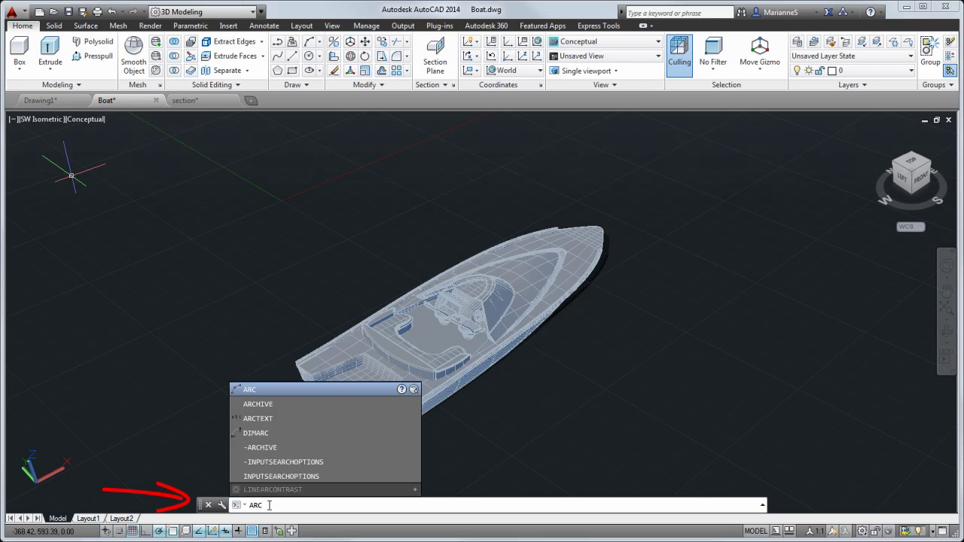
key(Return)
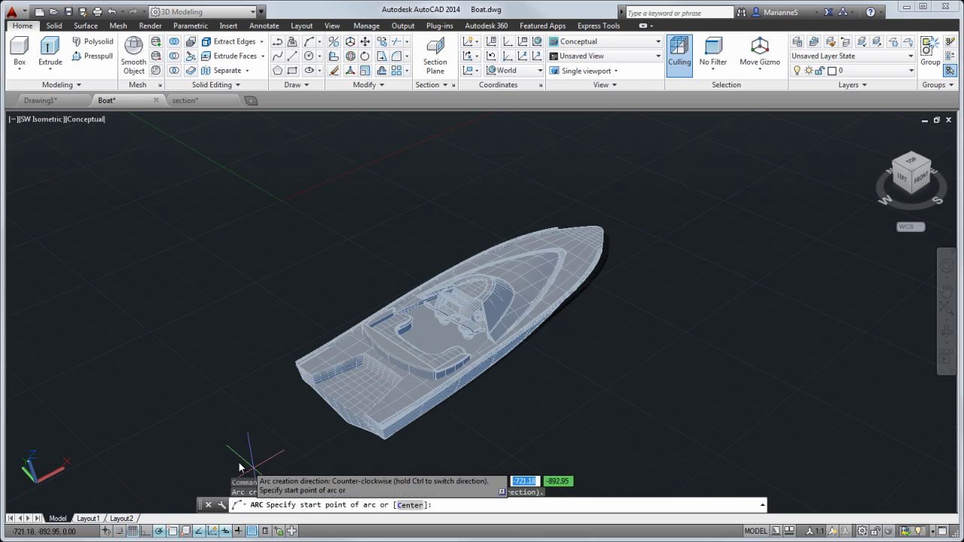